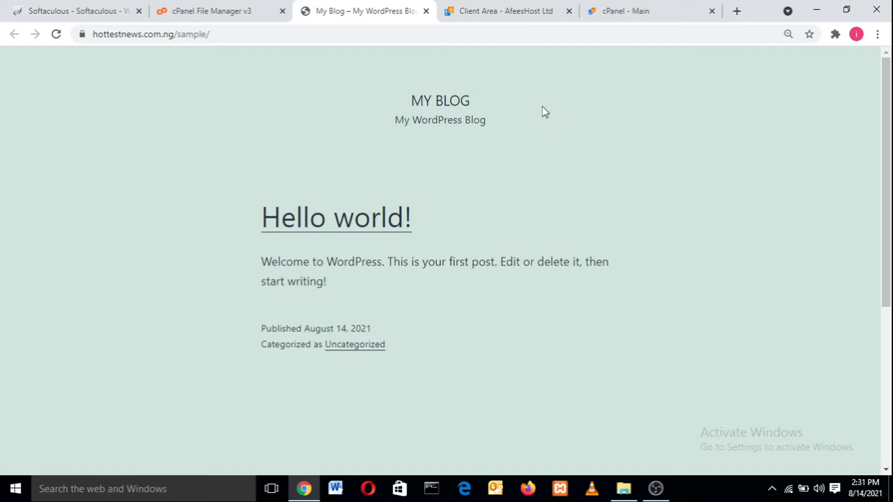
- Switch to the cPanel main page and open the Softaculous Apps Installer
{"action": "left_click", "coordinate": [500, 6]}
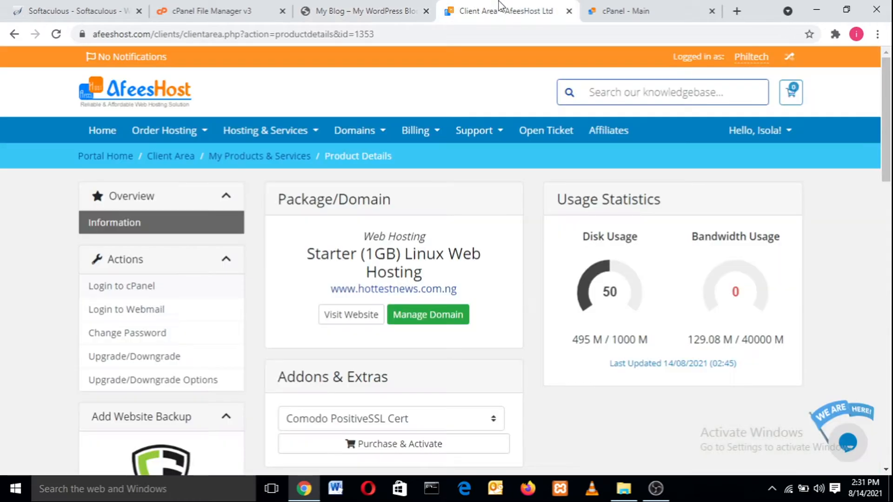
{"action": "left_click", "coordinate": [623, 11]}
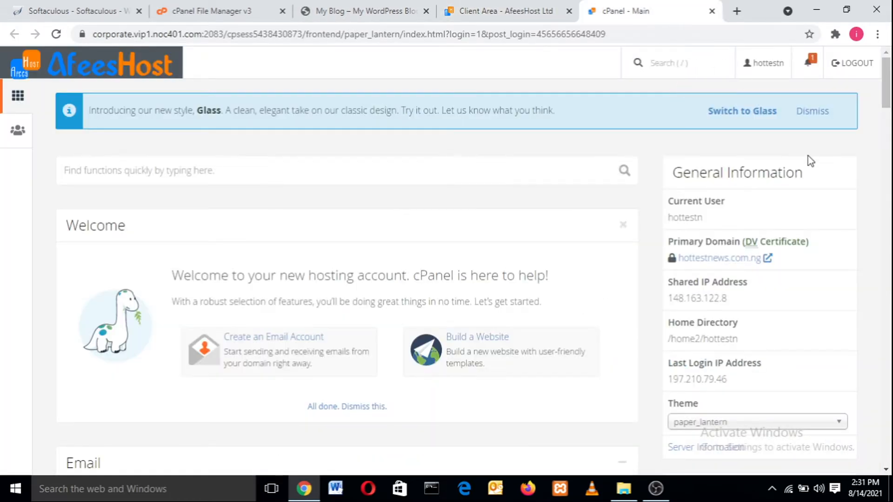
{"action": "left_click_drag", "start_coordinate": [891, 88], "coordinate": [892, 379]}
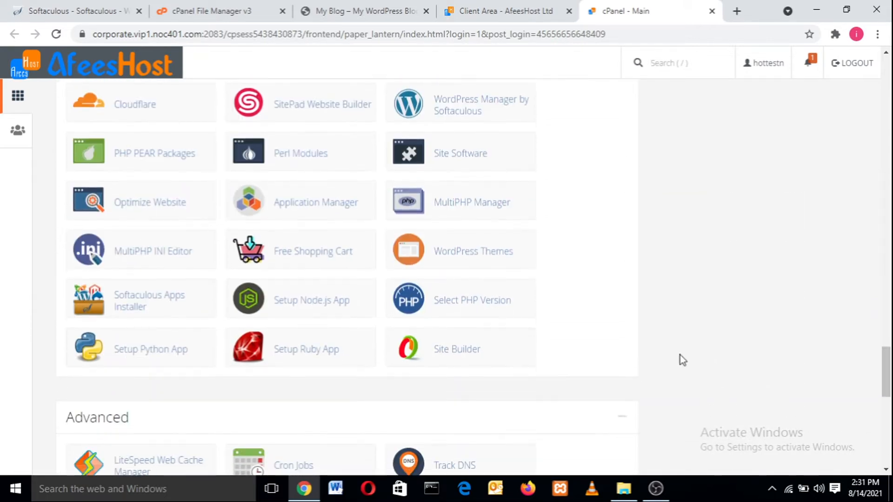
{"action": "left_click", "coordinate": [126, 301]}
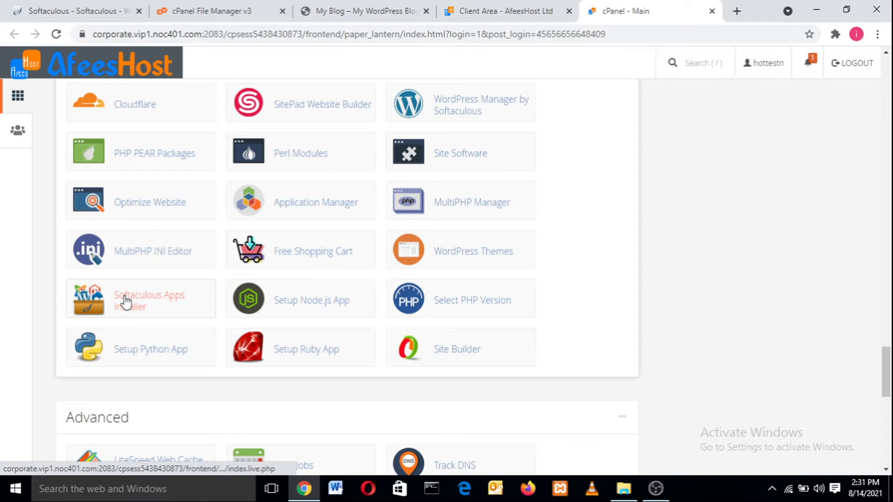
- Check the web address of the sample WordPress blog and return to Softaculous
{"action": "left_click", "coordinate": [414, 9]}
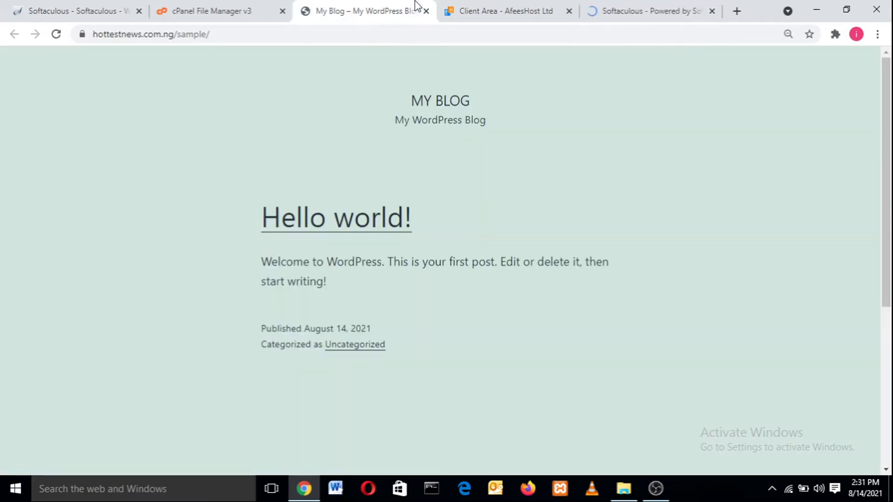
{"action": "left_click_drag", "start_coordinate": [286, 37], "coordinate": [82, 34]}
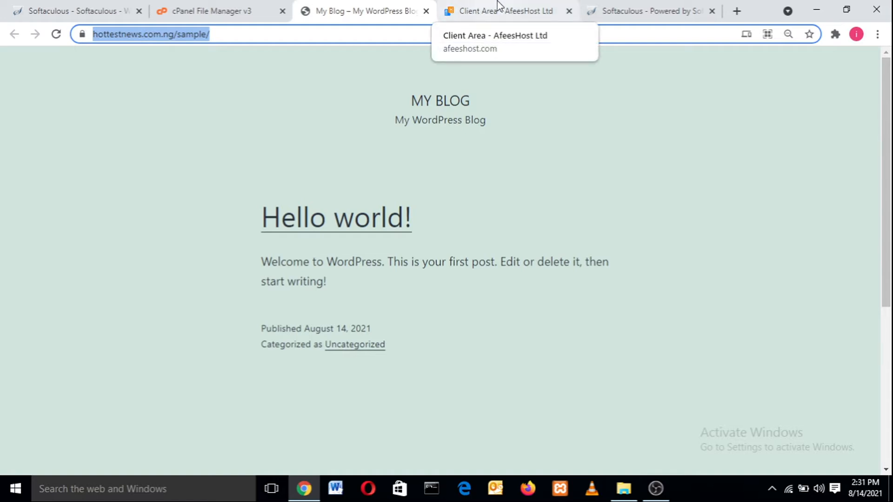
{"action": "left_click", "coordinate": [630, 5]}
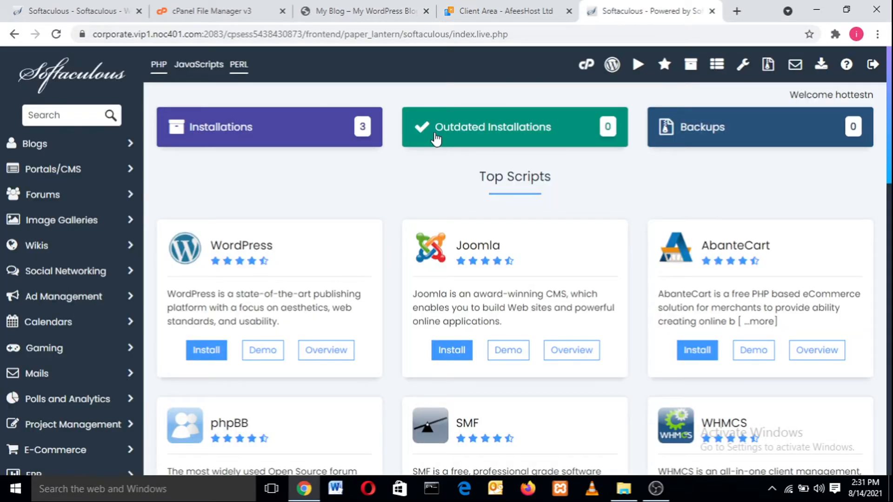
{"action": "left_click", "coordinate": [342, 137]}
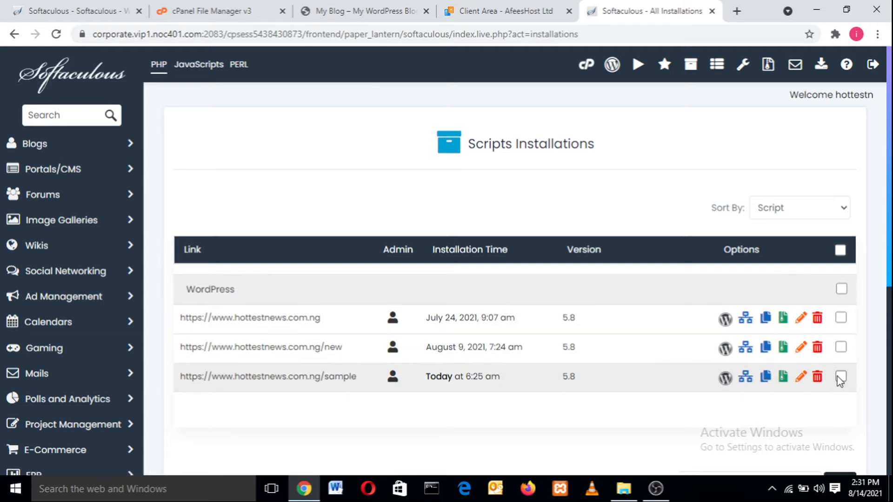
{"action": "left_click", "coordinate": [841, 377]}
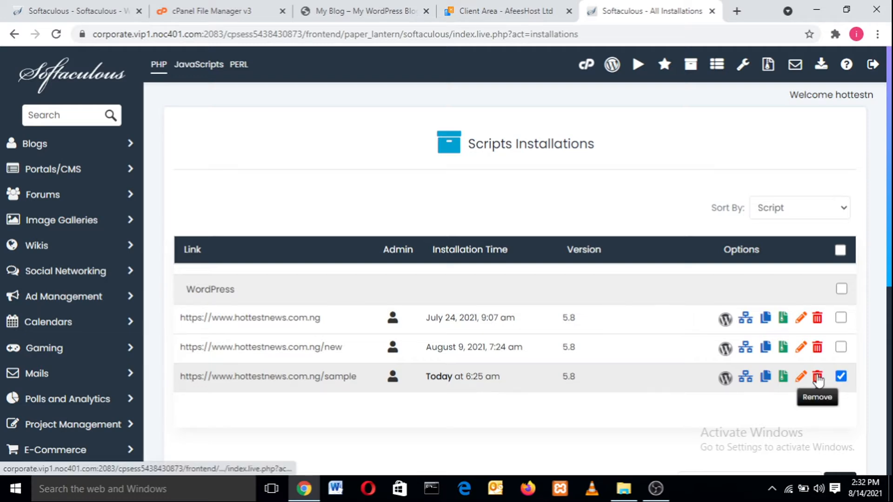
{"action": "left_click", "coordinate": [818, 377]}
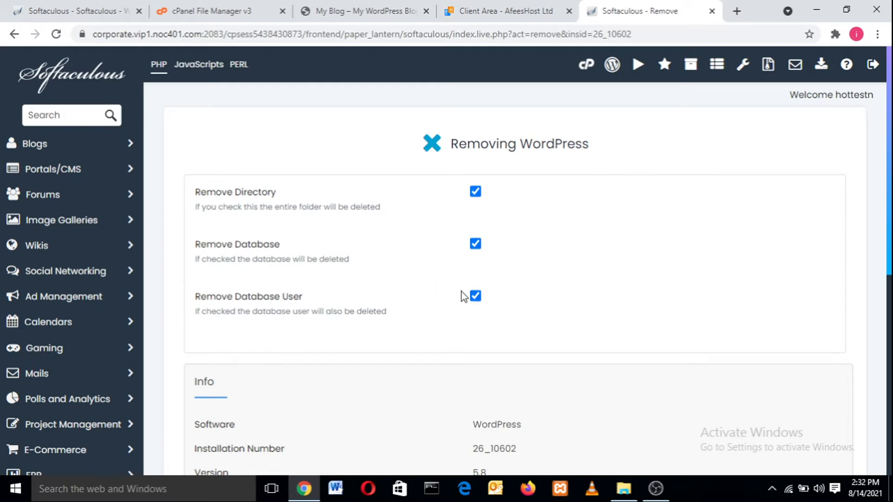
- Log in to cPanel from the AfeesHost client area and open File Manager
{"action": "left_click", "coordinate": [496, 8]}
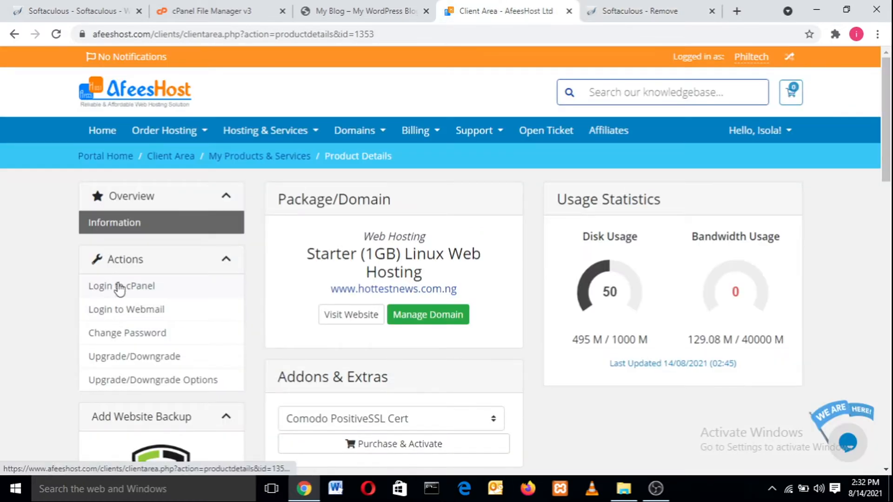
{"action": "left_click", "coordinate": [108, 285]}
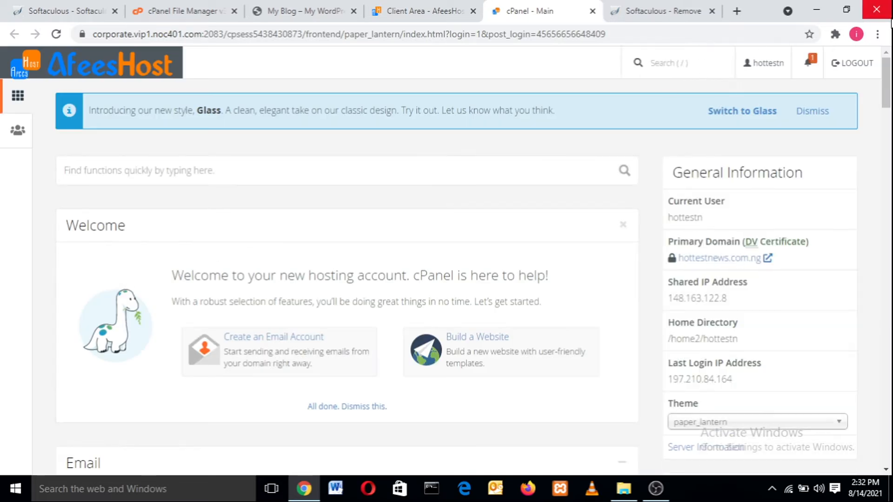
{"action": "left_click_drag", "start_coordinate": [890, 63], "coordinate": [889, 180]}
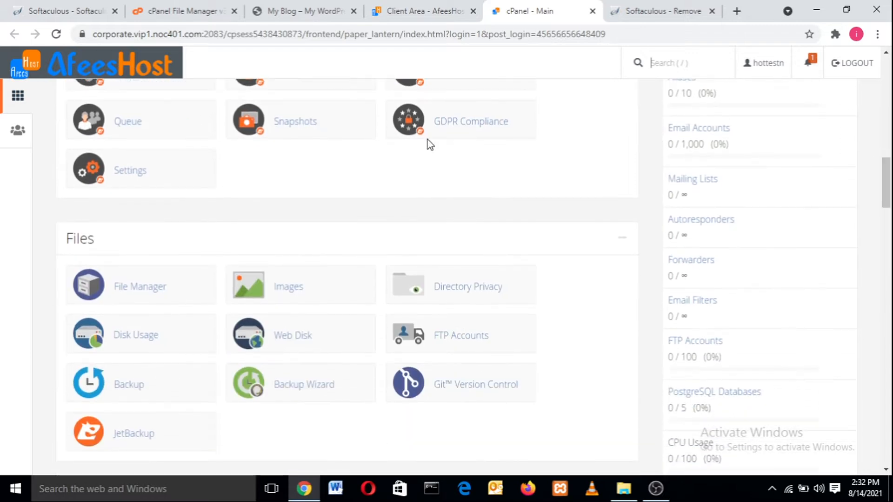
{"action": "left_click", "coordinate": [118, 288]}
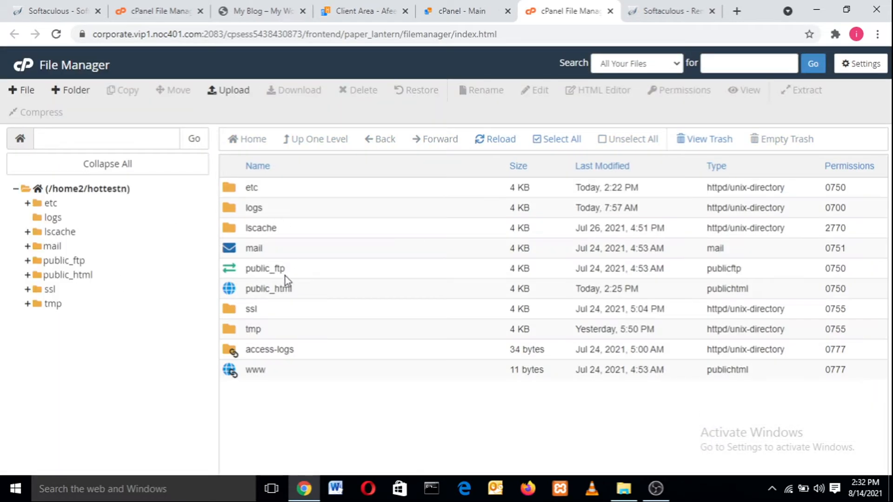
- Examine the WordPress files in public_html/sample and return to the public_html folder
{"action": "double_click", "coordinate": [334, 294]}
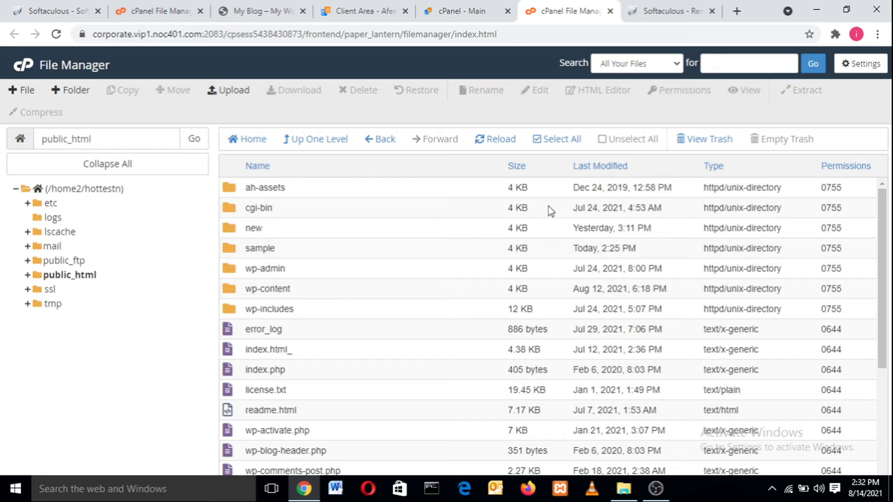
{"action": "left_click", "coordinate": [340, 255]}
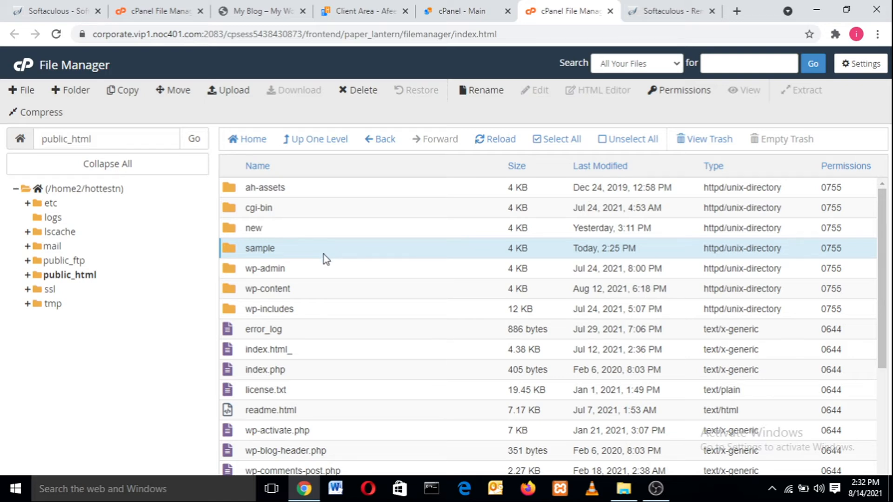
{"action": "double_click", "coordinate": [323, 255]}
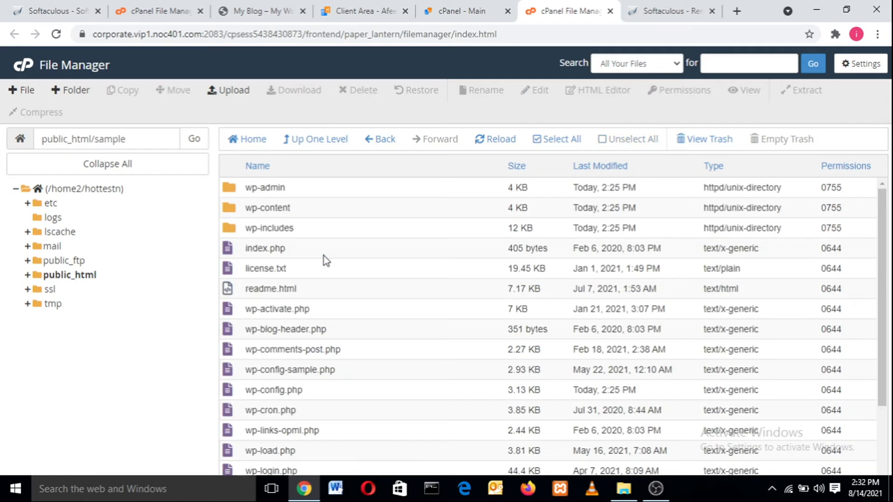
{"action": "left_click_drag", "start_coordinate": [881, 245], "coordinate": [888, 199]}
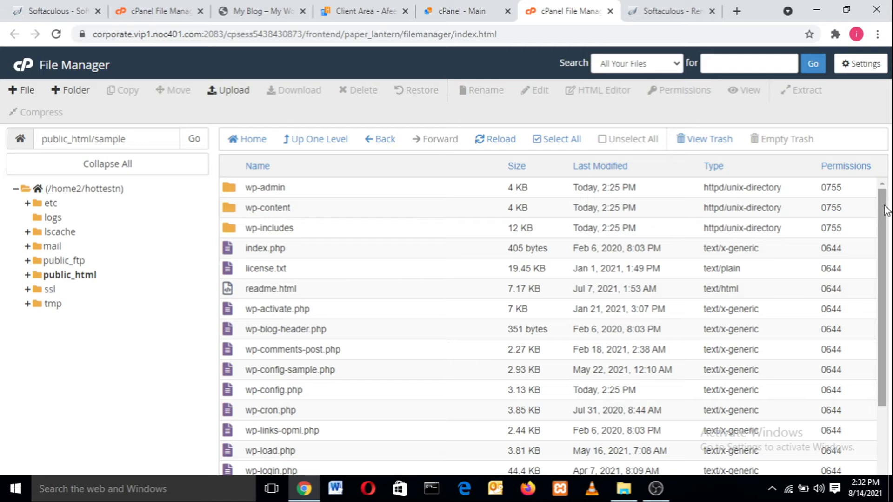
{"action": "left_click_drag", "start_coordinate": [886, 208], "coordinate": [888, 189]}
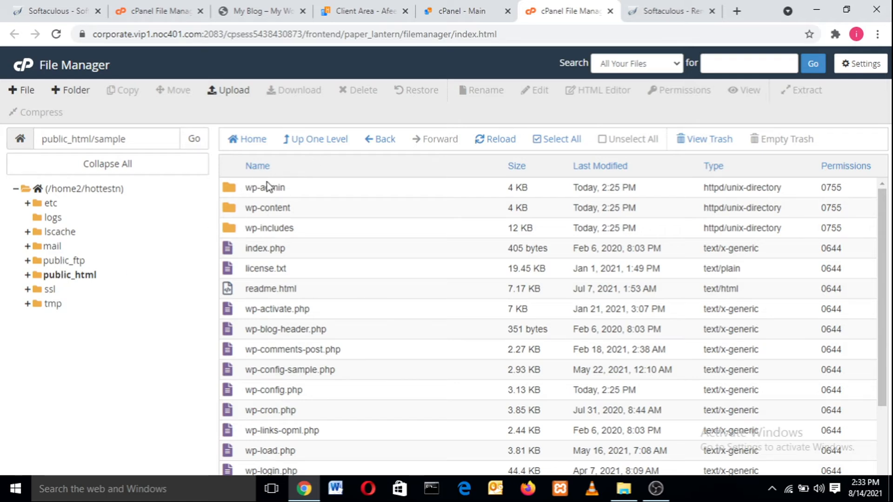
{"action": "left_click", "coordinate": [69, 275]}
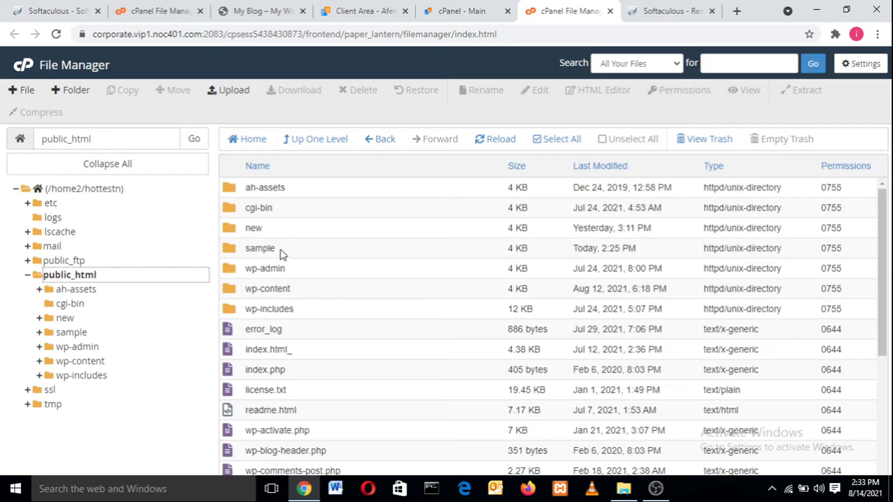
- Open phpMyAdmin from the cPanel main page and view the list of databases
{"action": "left_click", "coordinate": [464, 14]}
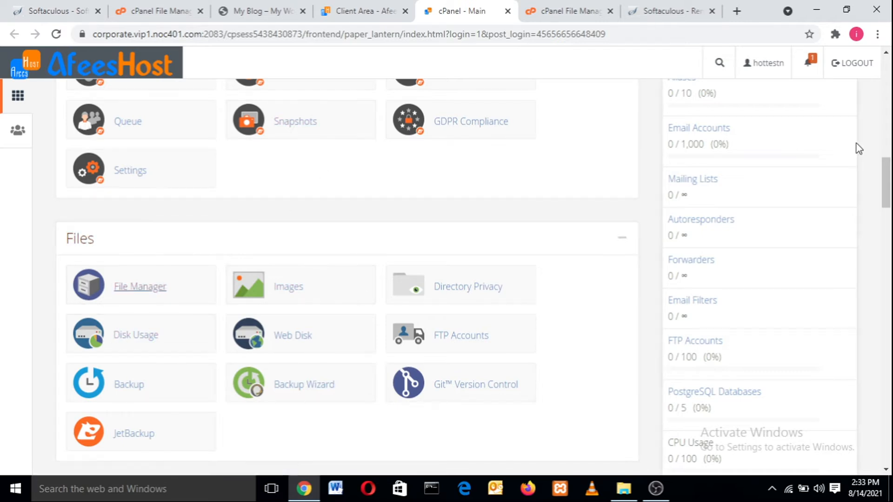
{"action": "left_click_drag", "start_coordinate": [890, 158], "coordinate": [863, 231]}
{"action": "left_click", "coordinate": [122, 187]}
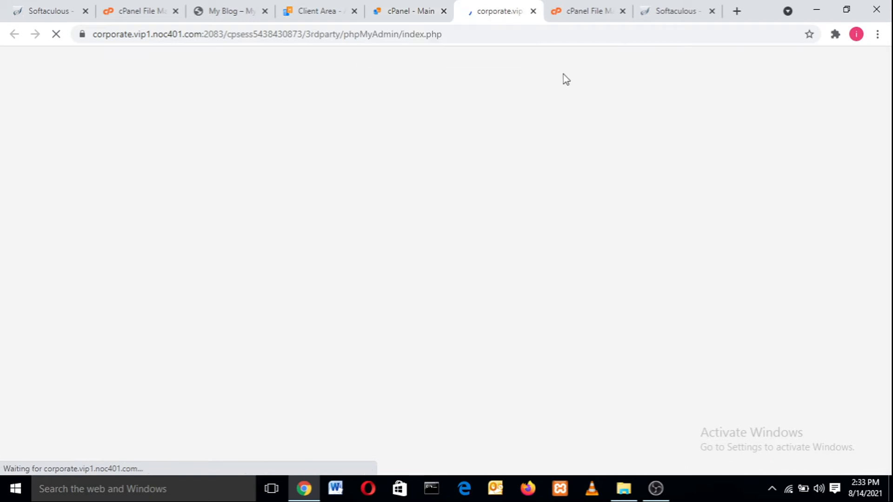
{"action": "scroll", "coordinate": [397, 158], "scroll_direction": "down", "scroll_amount": 1}
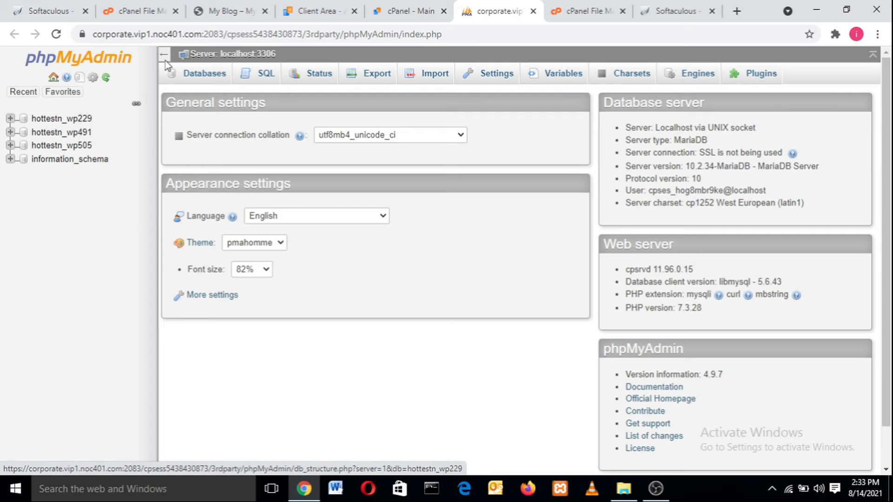
- Compare the directory, database and database user removal options in Softaculous with the phpMyAdmin databases and the sample folder in File Manager
{"action": "left_click", "coordinate": [676, 11]}
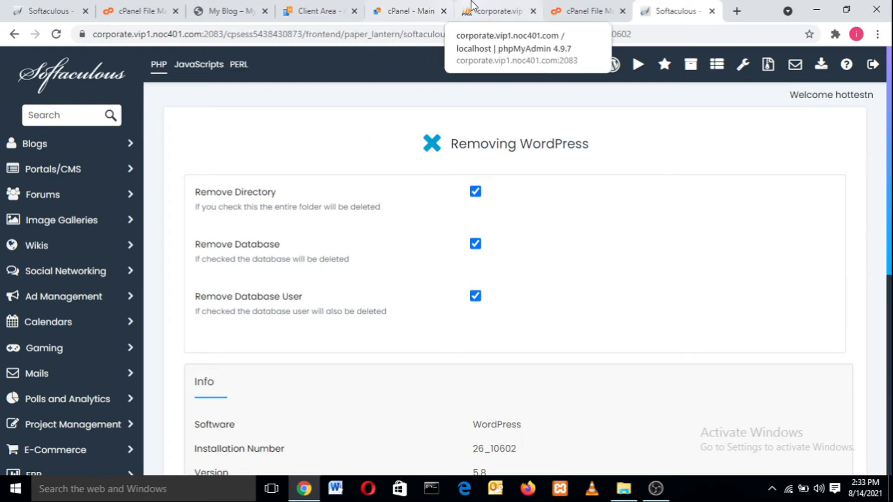
{"action": "left_click", "coordinate": [495, 11]}
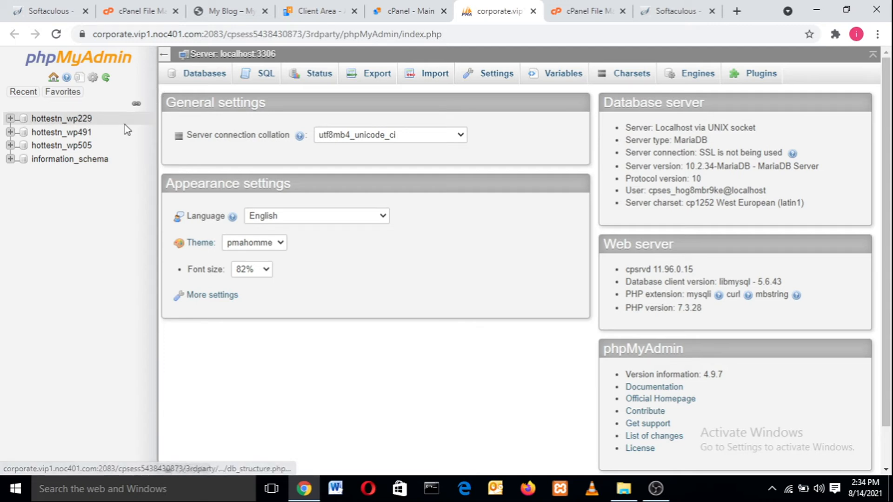
{"action": "left_click", "coordinate": [652, 6]}
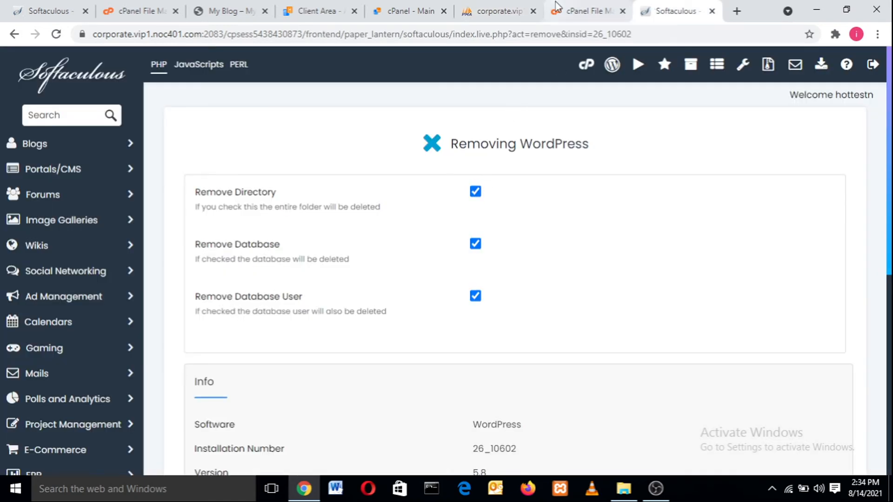
{"action": "left_click", "coordinate": [559, 8]}
{"action": "left_click", "coordinate": [353, 257]}
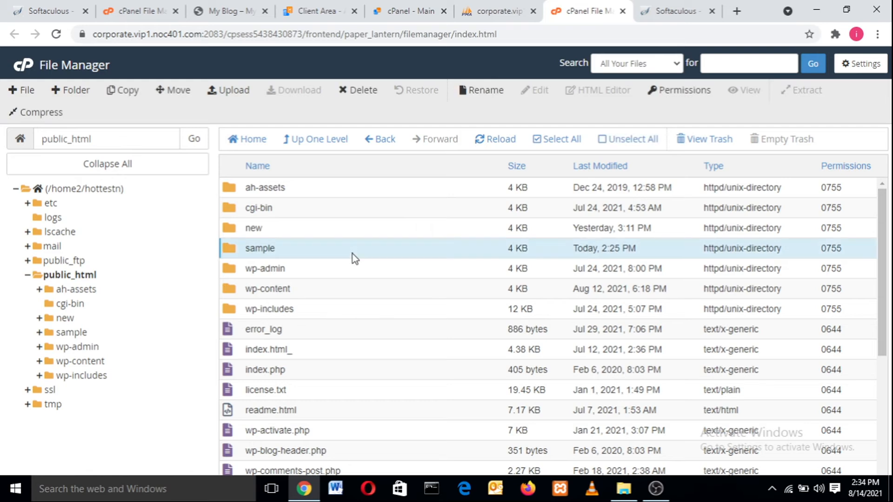
{"action": "left_click", "coordinate": [659, 9]}
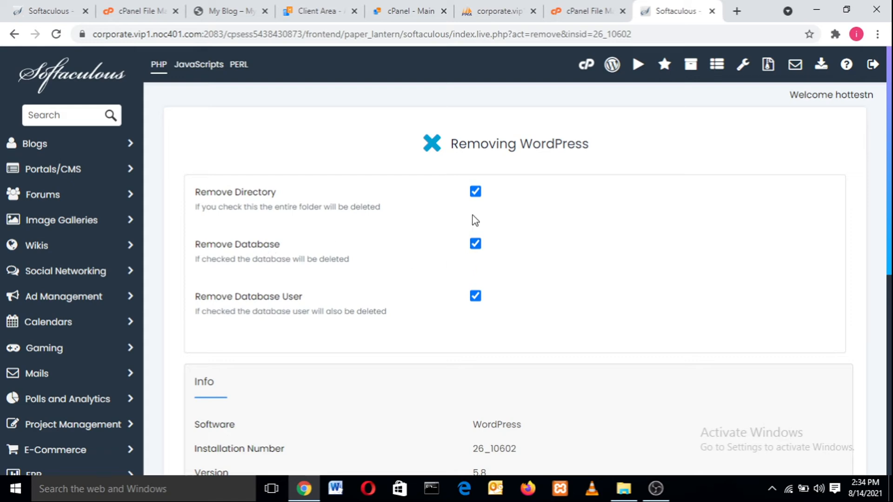
{"action": "left_click", "coordinate": [491, 8]}
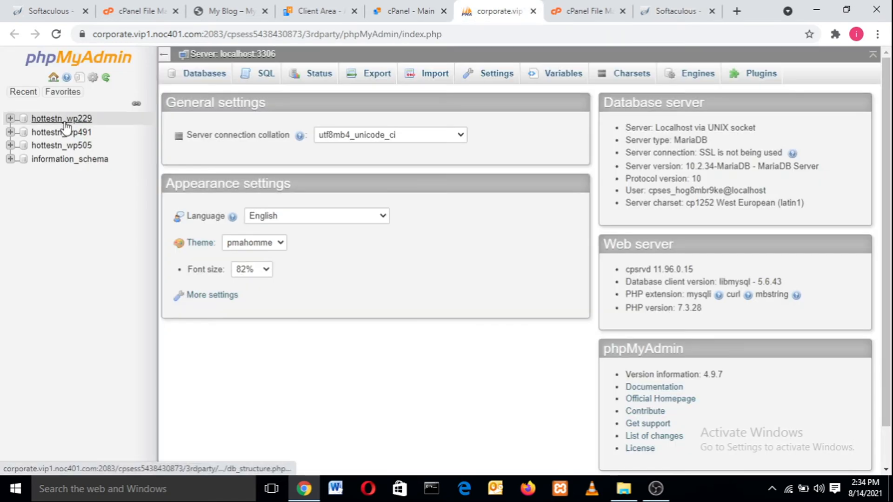
{"action": "left_click", "coordinate": [674, 11]}
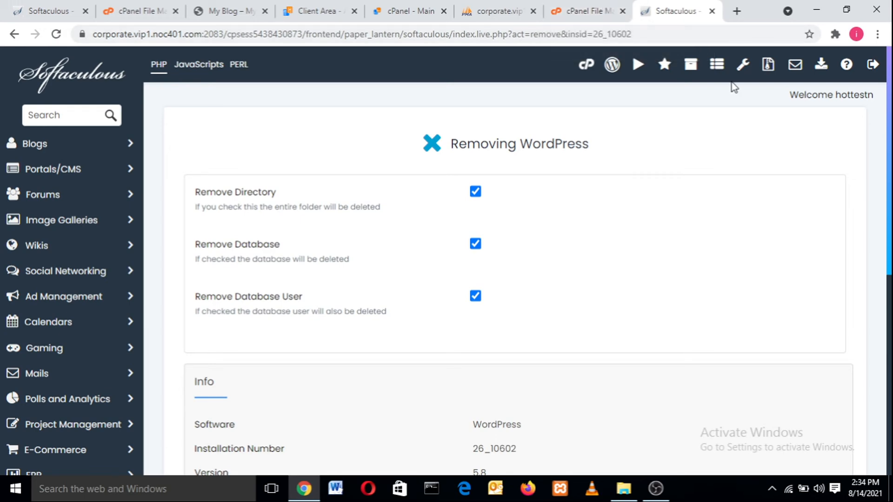
- Remove the sample WordPress installation together with its directory, database and database user, and confirm the removal
{"action": "left_click_drag", "start_coordinate": [891, 123], "coordinate": [891, 358]}
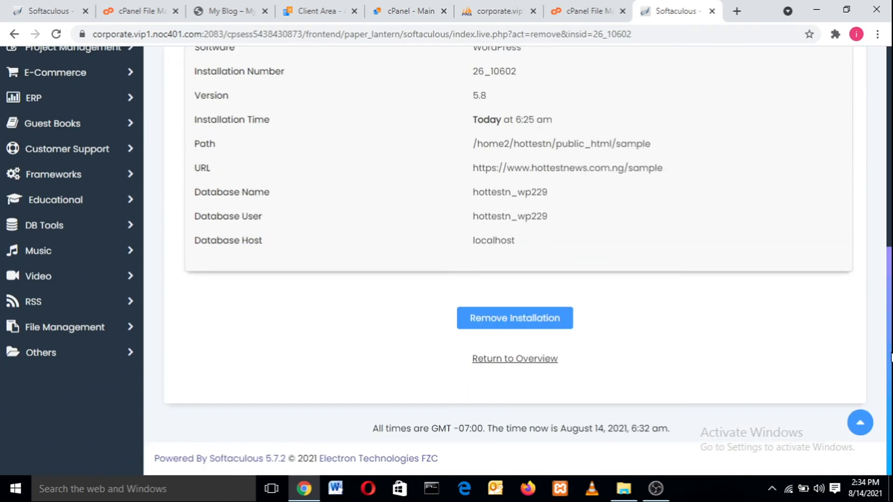
{"action": "left_click", "coordinate": [526, 325]}
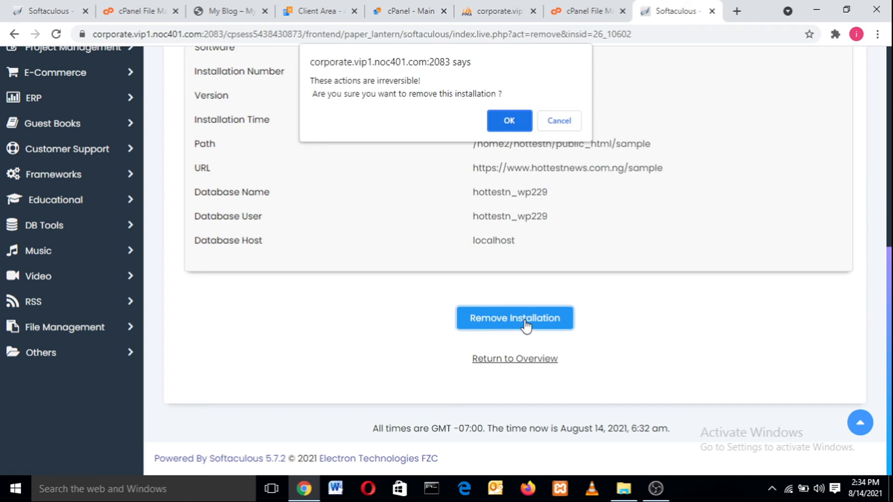
{"action": "left_click", "coordinate": [507, 122]}
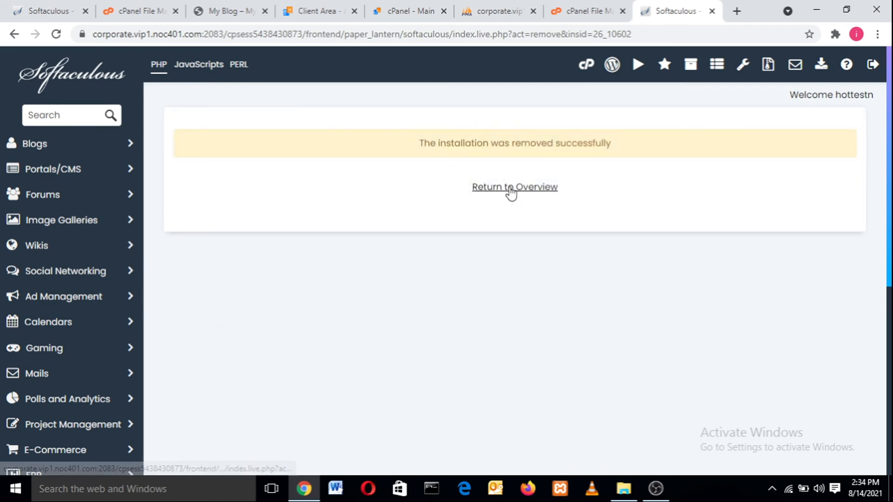
- Return to the WordPress overview and check the list of current installations
{"action": "left_click", "coordinate": [511, 188]}
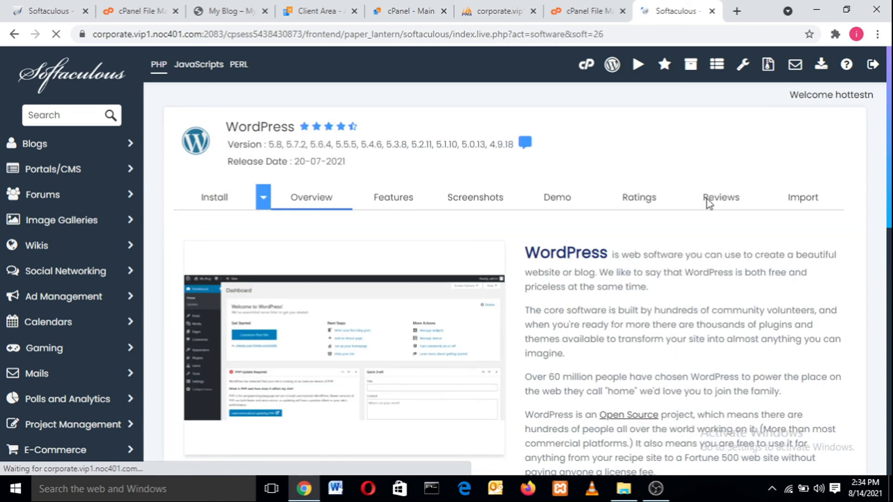
{"action": "left_click_drag", "start_coordinate": [889, 154], "coordinate": [891, 344]}
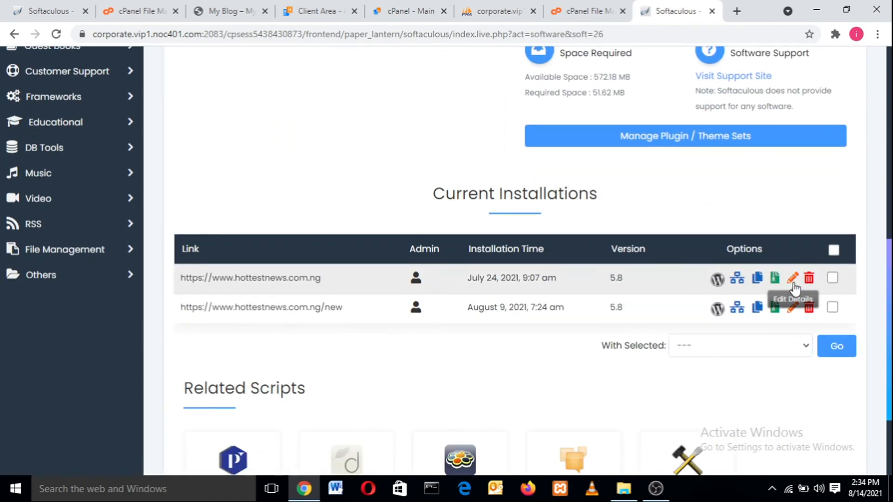
- Reload File Manager and open the public_html folder to check whether the sample directory is still there
{"action": "left_click_drag", "start_coordinate": [891, 294], "coordinate": [889, 153]}
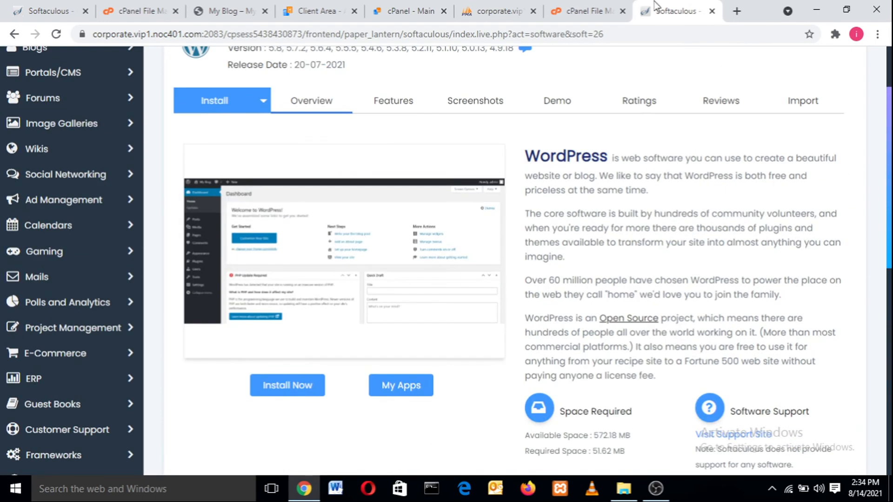
{"action": "left_click", "coordinate": [567, 9]}
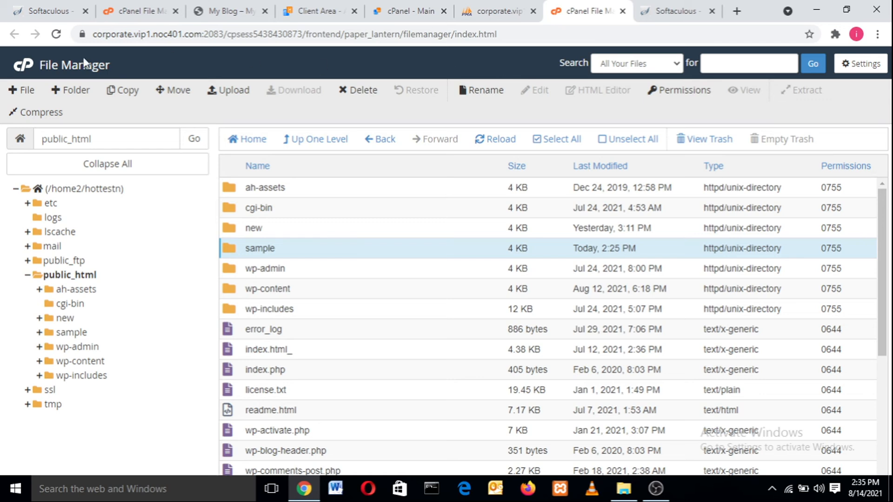
{"action": "left_click", "coordinate": [56, 41]}
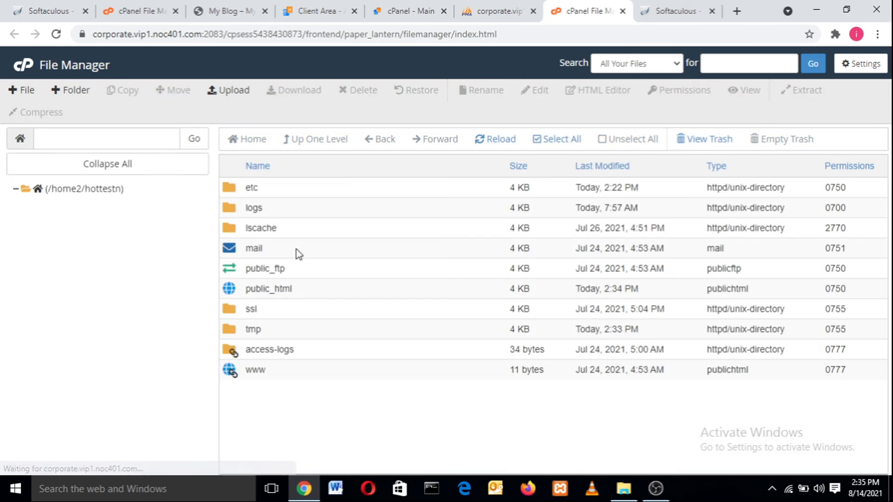
{"action": "left_click", "coordinate": [292, 291]}
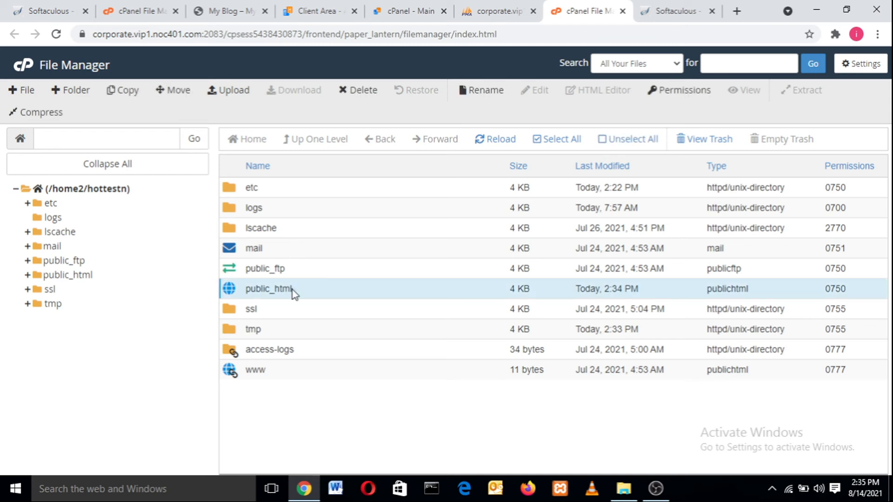
{"action": "double_click", "coordinate": [306, 291]}
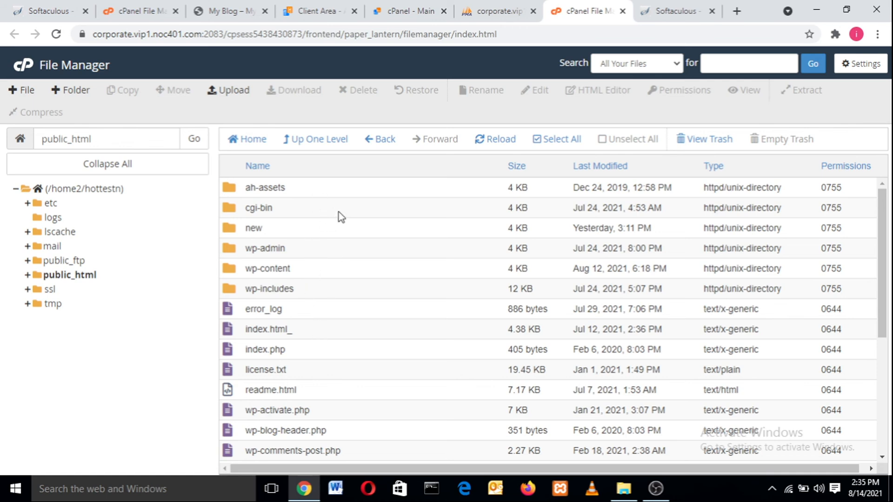
- Reload phpMyAdmin and check the database list for the removed WordPress installation's database
{"action": "left_click", "coordinate": [495, 11]}
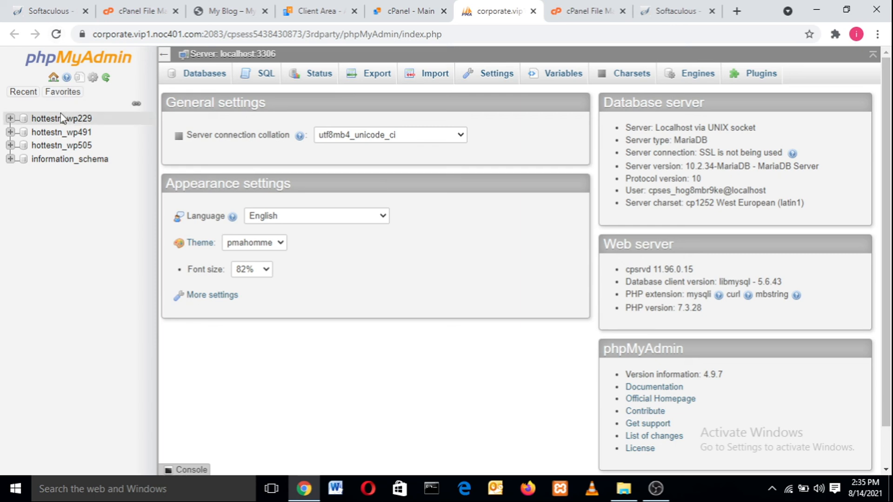
{"action": "left_click", "coordinate": [56, 34]}
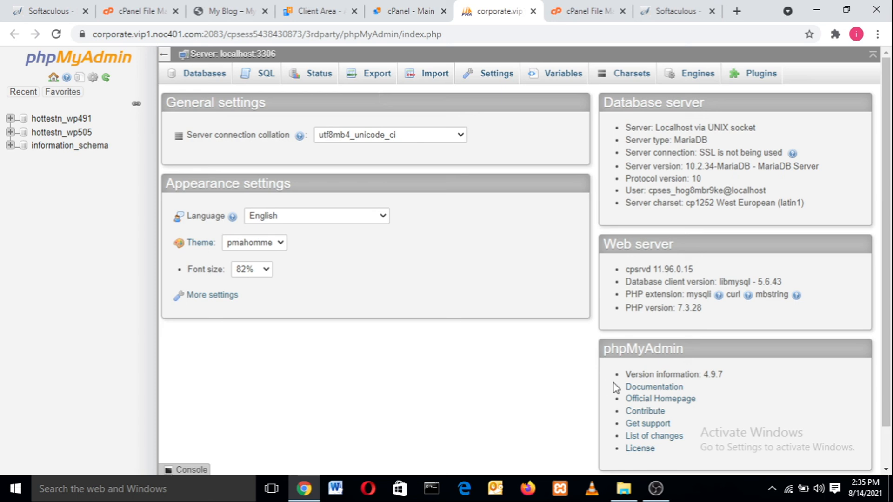
{"action": "left_click", "coordinate": [651, 489]}
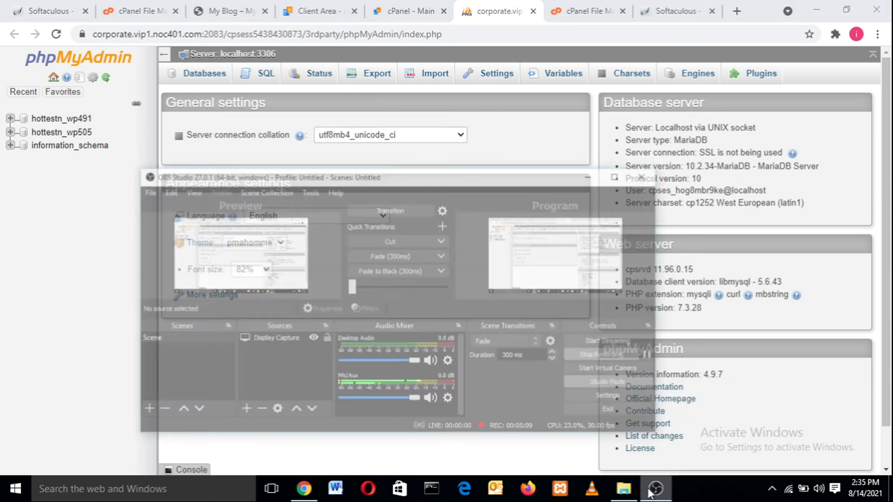